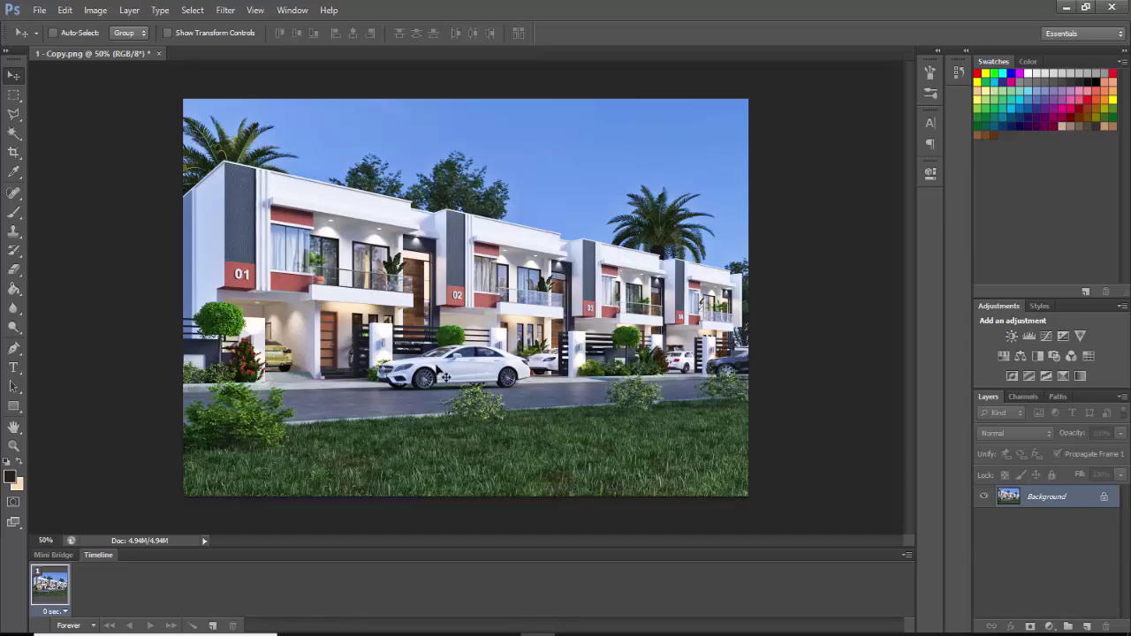
Step: Inspect the car up close, then duplicate the Background layer as 'Background copy' above the original
{"action": "scroll", "coordinate": [444, 382], "scroll_direction": "up", "scroll_amount": 3}
{"action": "scroll", "coordinate": [439, 374], "scroll_direction": "up", "scroll_amount": 4}
{"action": "scroll", "coordinate": [439, 375], "scroll_direction": "up", "scroll_amount": 4}
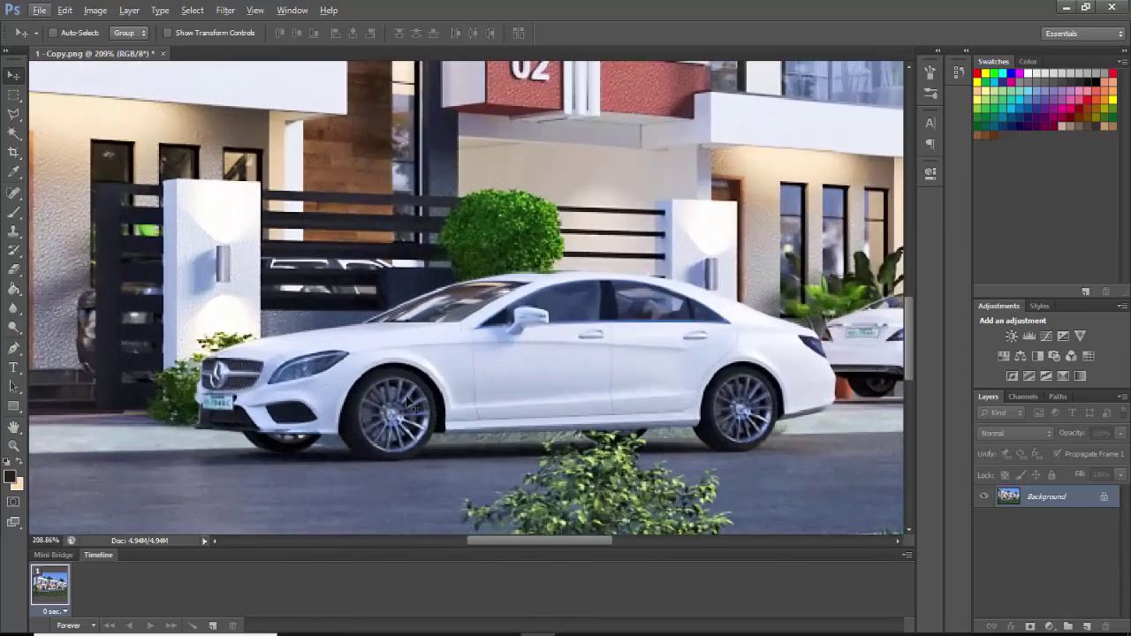
{"action": "scroll", "coordinate": [372, 402], "scroll_direction": "down", "scroll_amount": 3}
{"action": "scroll", "coordinate": [371, 402], "scroll_direction": "down", "scroll_amount": 2}
{"action": "scroll", "coordinate": [371, 401], "scroll_direction": "down", "scroll_amount": 2}
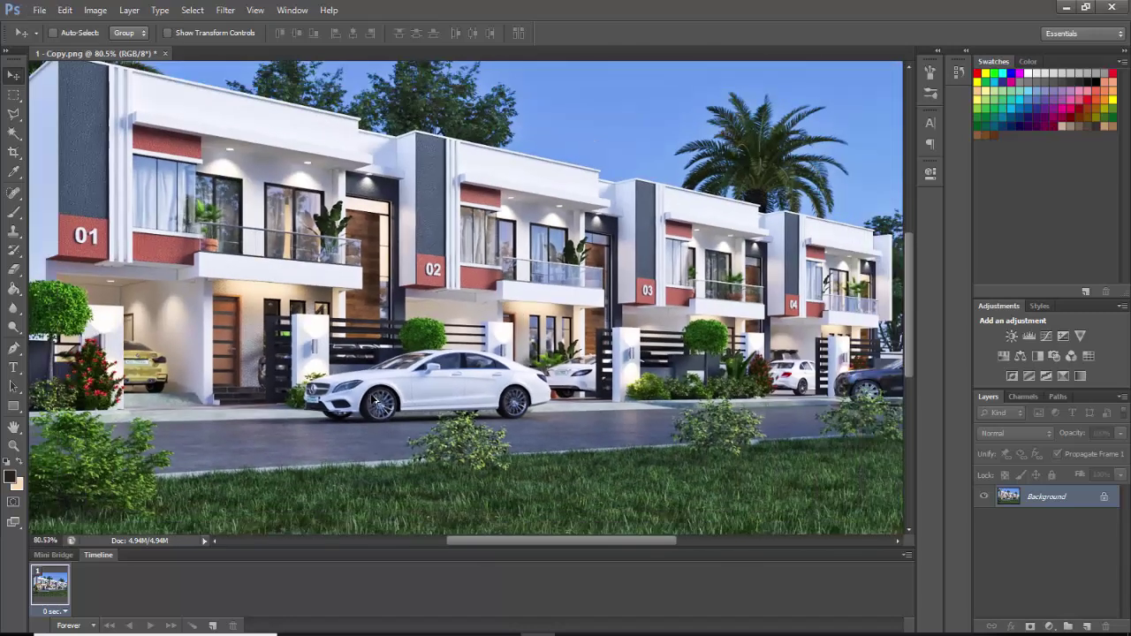
{"action": "scroll", "coordinate": [654, 433], "scroll_direction": "down", "scroll_amount": 2}
{"action": "left_click_drag", "start_coordinate": [1063, 500], "coordinate": [1088, 625]}
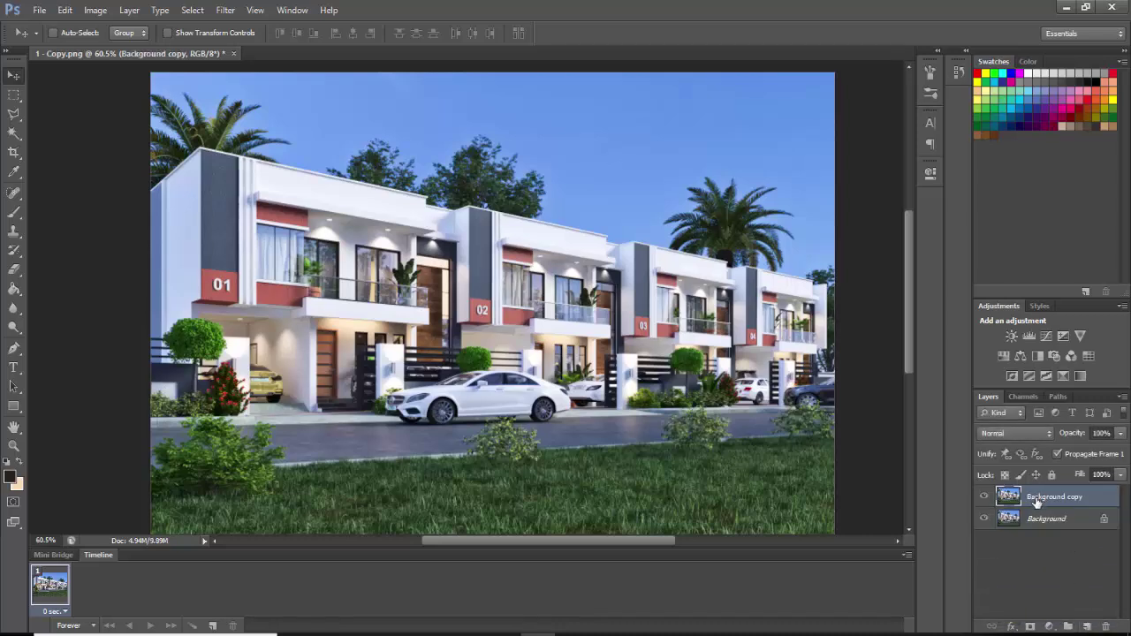
Step: On Background copy, preview a Motion Blur at angle 0 with distance around 30 pixels
{"action": "left_click", "coordinate": [1028, 498]}
{"action": "left_click", "coordinate": [227, 11]}
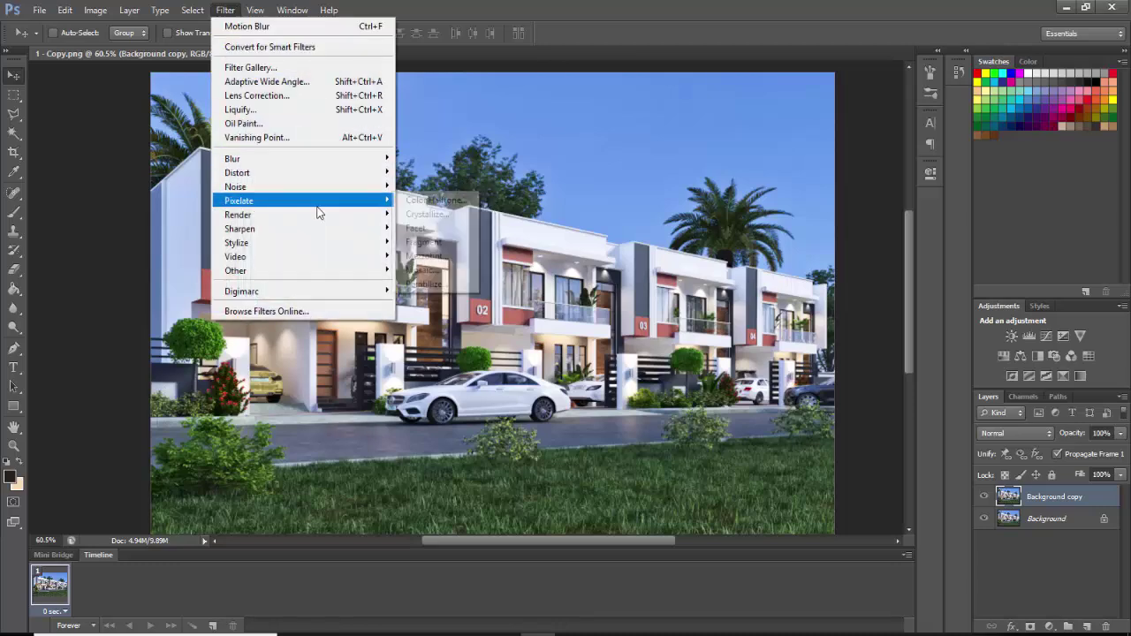
{"action": "mouse_move", "coordinate": [233, 159]}
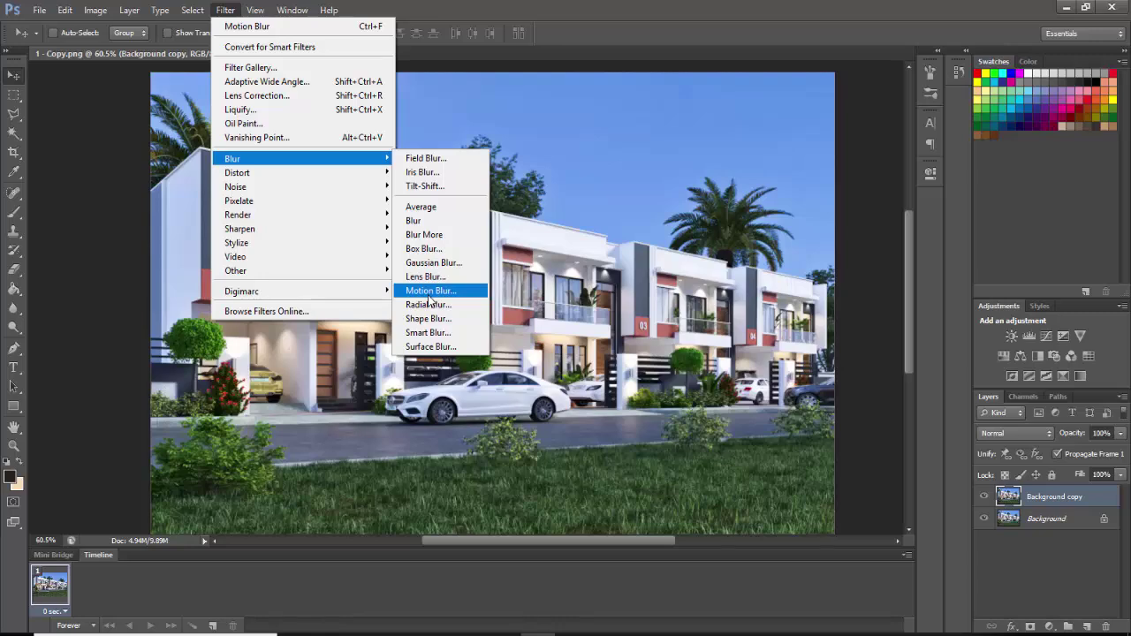
{"action": "left_click", "coordinate": [427, 295]}
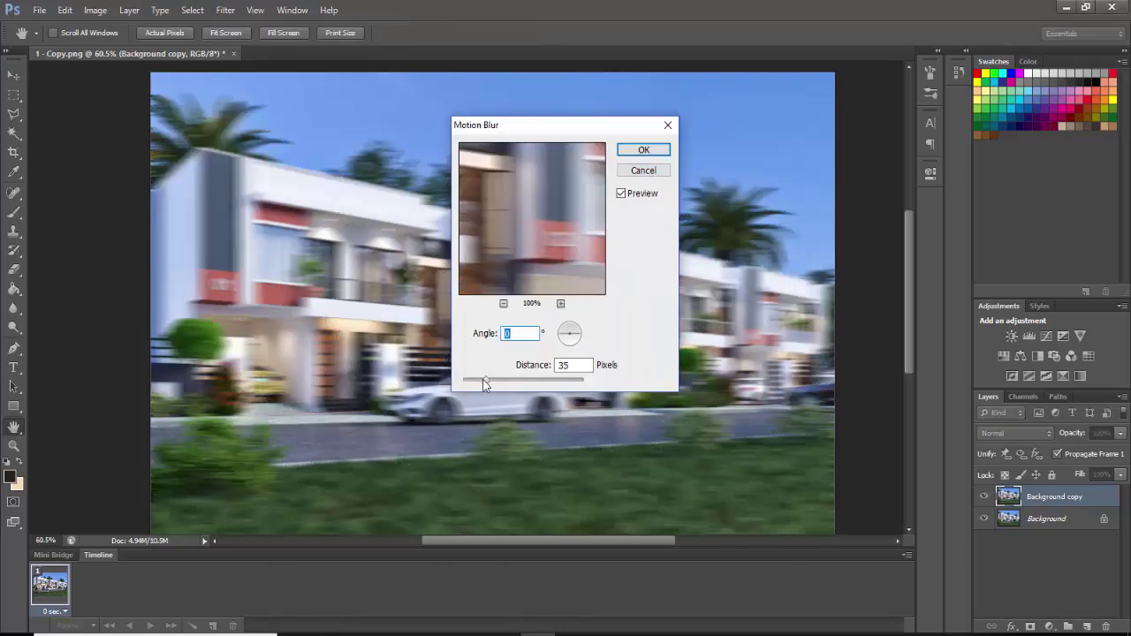
{"action": "mouse_move", "coordinate": [484, 379]}
{"action": "left_mouse_down"}
{"action": "mouse_move", "coordinate": [509, 383]}
{"action": "mouse_move", "coordinate": [499, 381]}
{"action": "left_mouse_up"}
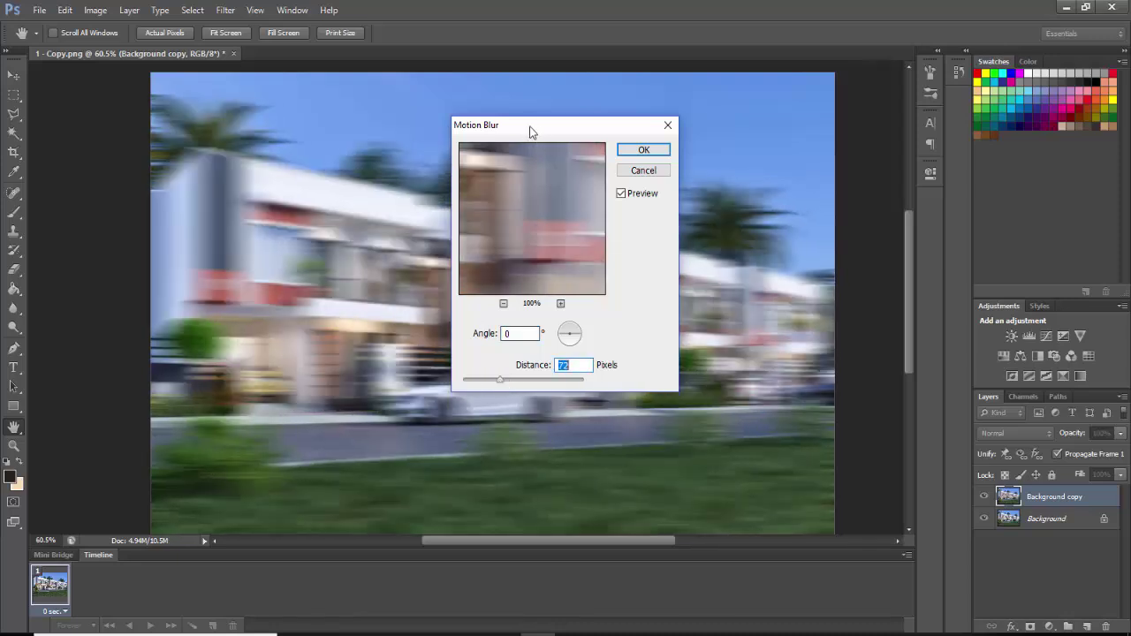
{"action": "left_click_drag", "start_coordinate": [530, 137], "coordinate": [720, 117]}
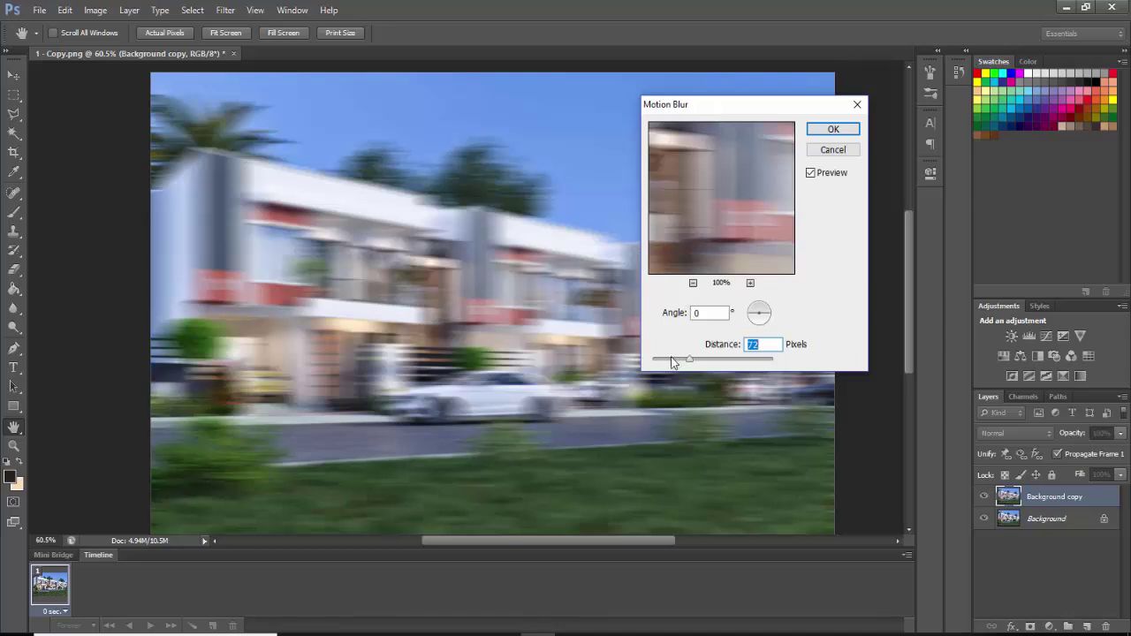
{"action": "left_click_drag", "start_coordinate": [670, 357], "coordinate": [695, 361]}
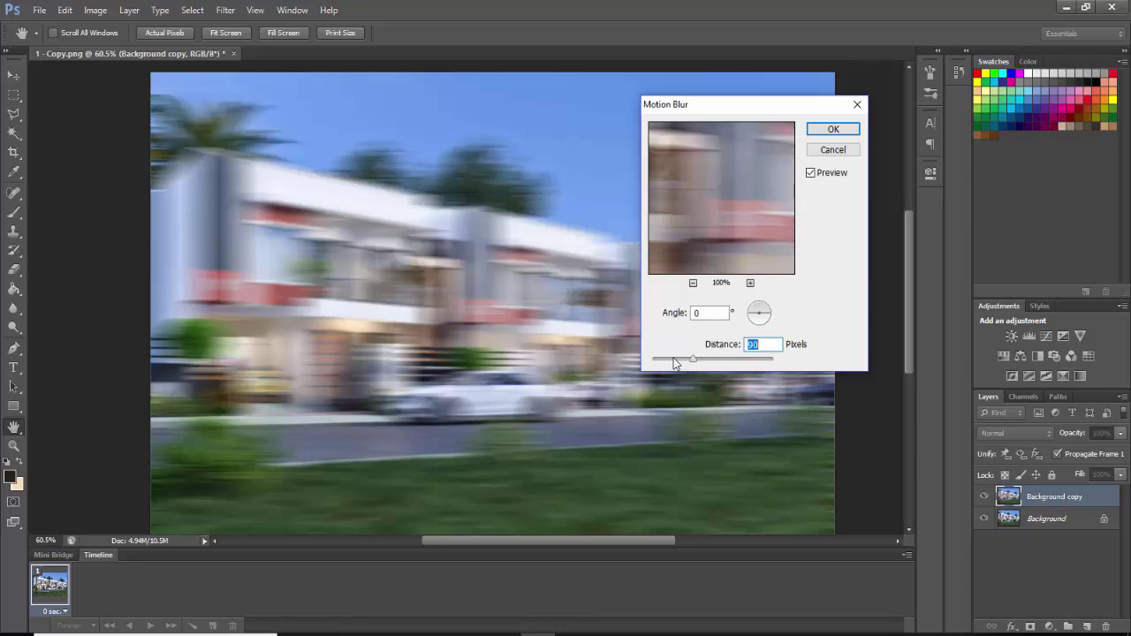
{"action": "left_click", "coordinate": [674, 361]}
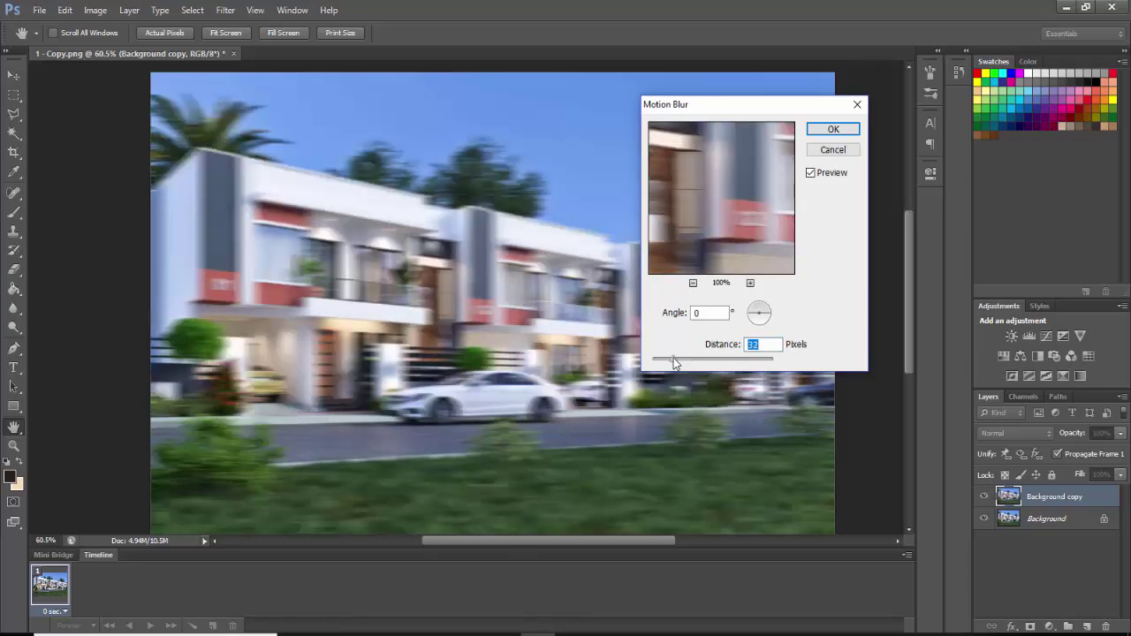
{"action": "left_click_drag", "start_coordinate": [675, 360], "coordinate": [672, 359]}
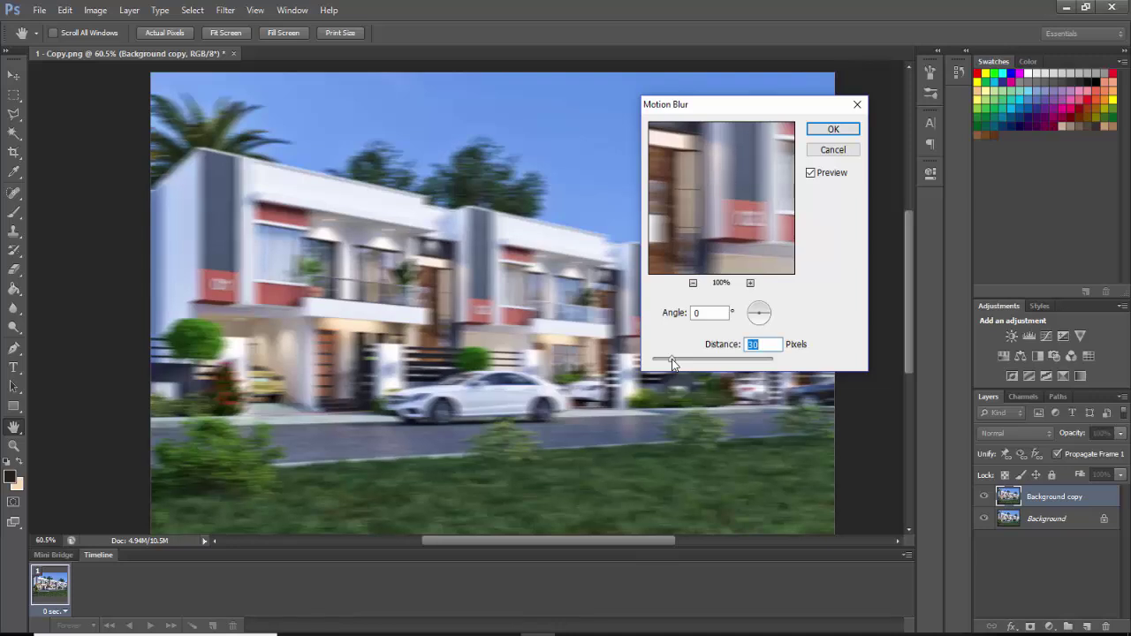
Step: Apply the motion blur to Background copy, undoing an accidental white mask
{"action": "left_click", "coordinate": [833, 130]}
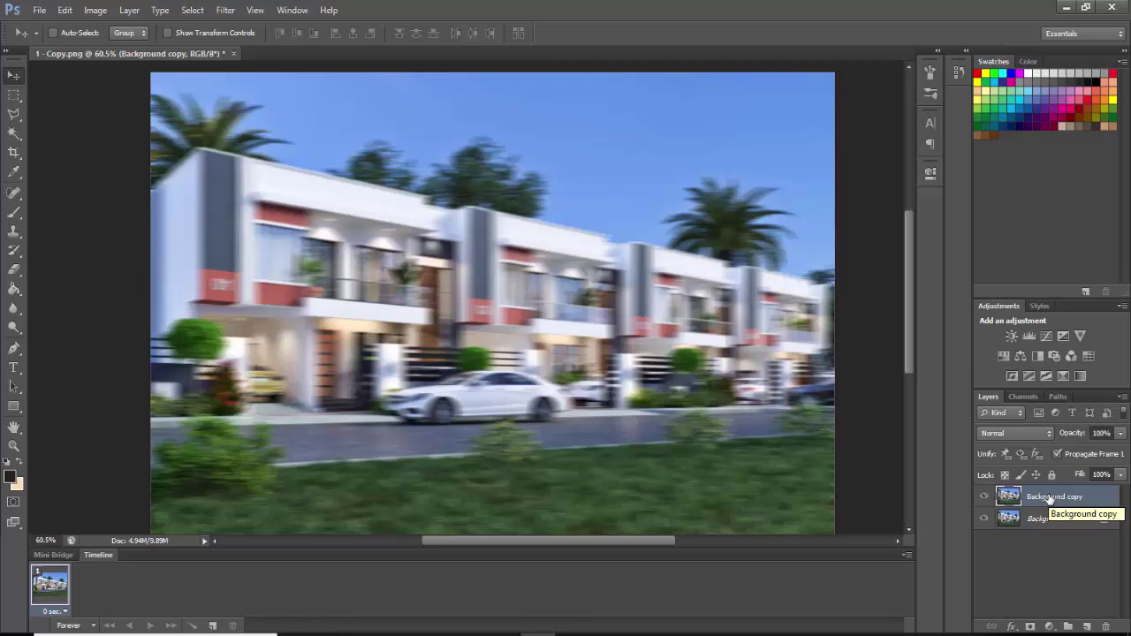
{"action": "left_click", "coordinate": [1031, 626]}
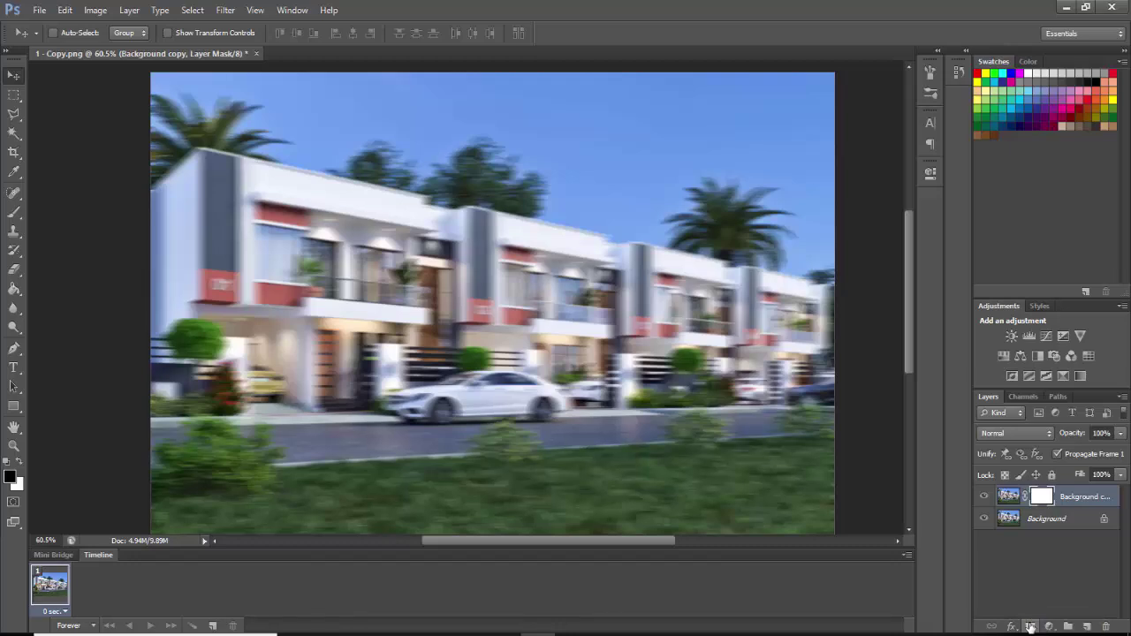
{"action": "key", "text": "ctrl+z"}
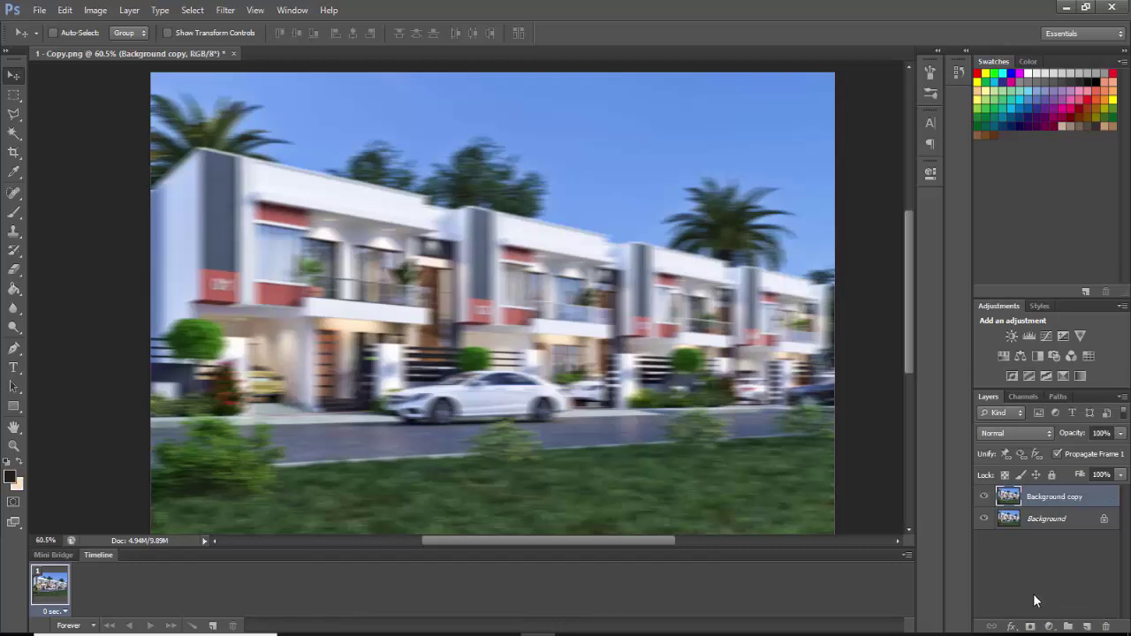
Step: Reset default black/white colours and add a black layer mask hiding the blurred copy
{"action": "left_click", "coordinate": [18, 464]}
{"action": "left_click", "coordinate": [12, 463]}
{"action": "left_click", "coordinate": [1029, 627], "text": "alt"}
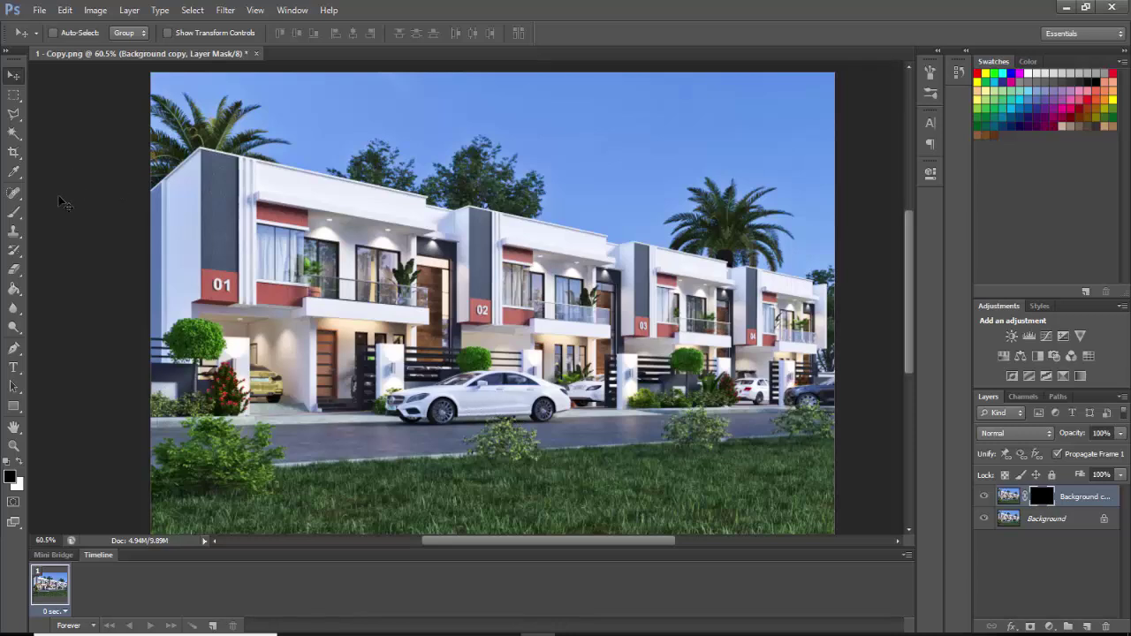
Step: Switch to the Brush tool with a soft round 62 px brush at 0% hardness
{"action": "left_click", "coordinate": [16, 215]}
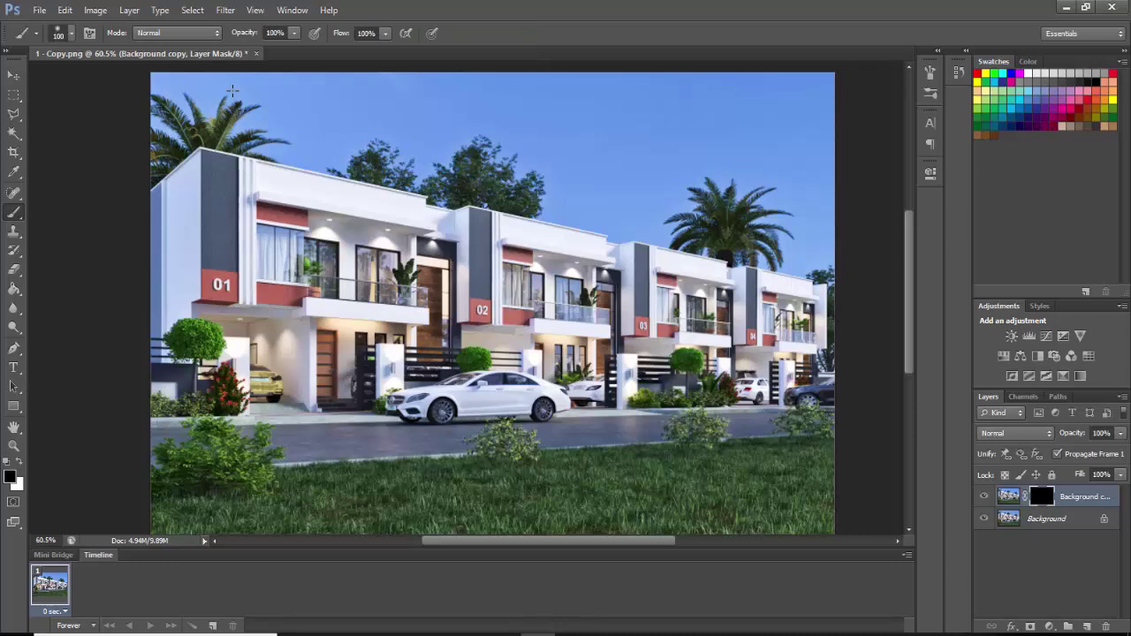
{"action": "left_click", "coordinate": [72, 35]}
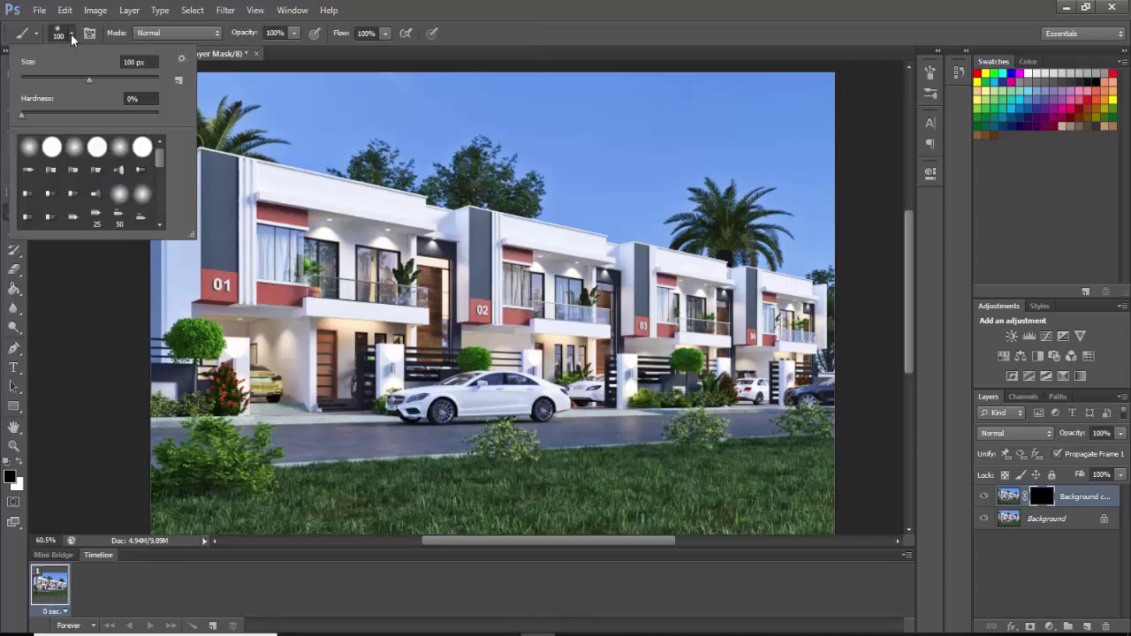
{"action": "left_click", "coordinate": [63, 80]}
{"action": "left_click", "coordinate": [72, 35]}
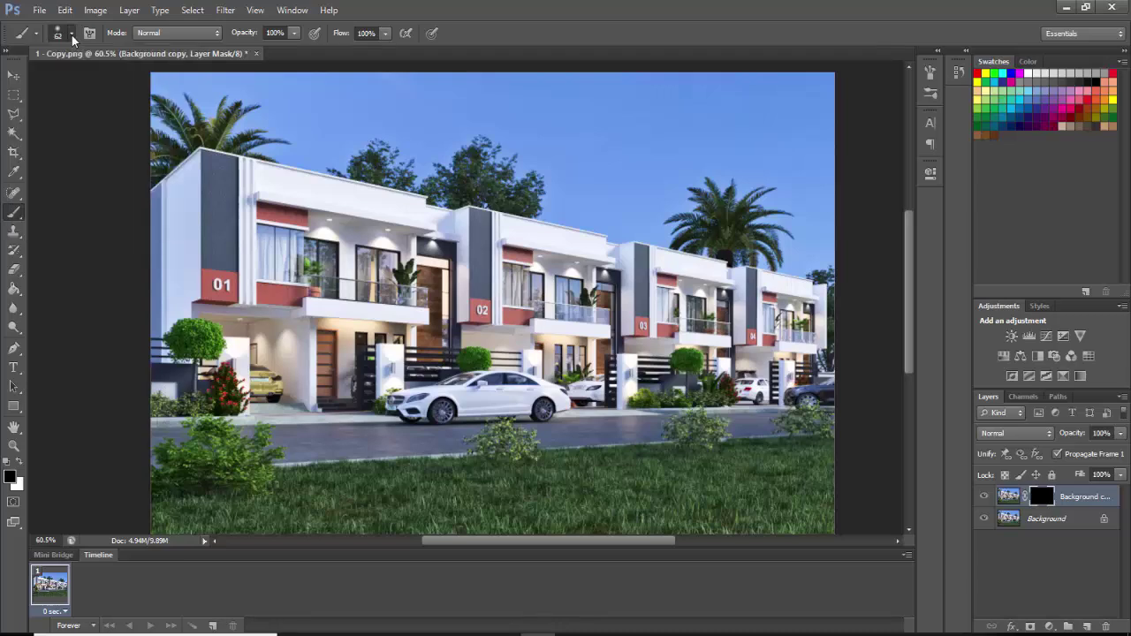
{"action": "left_click", "coordinate": [71, 35]}
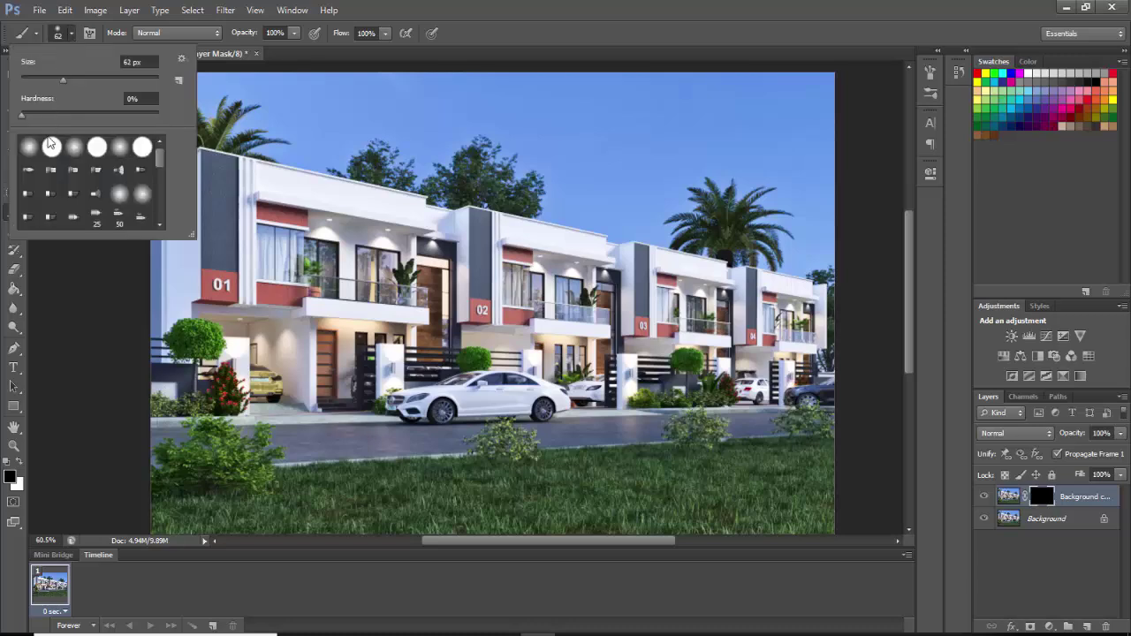
{"action": "left_click", "coordinate": [29, 147]}
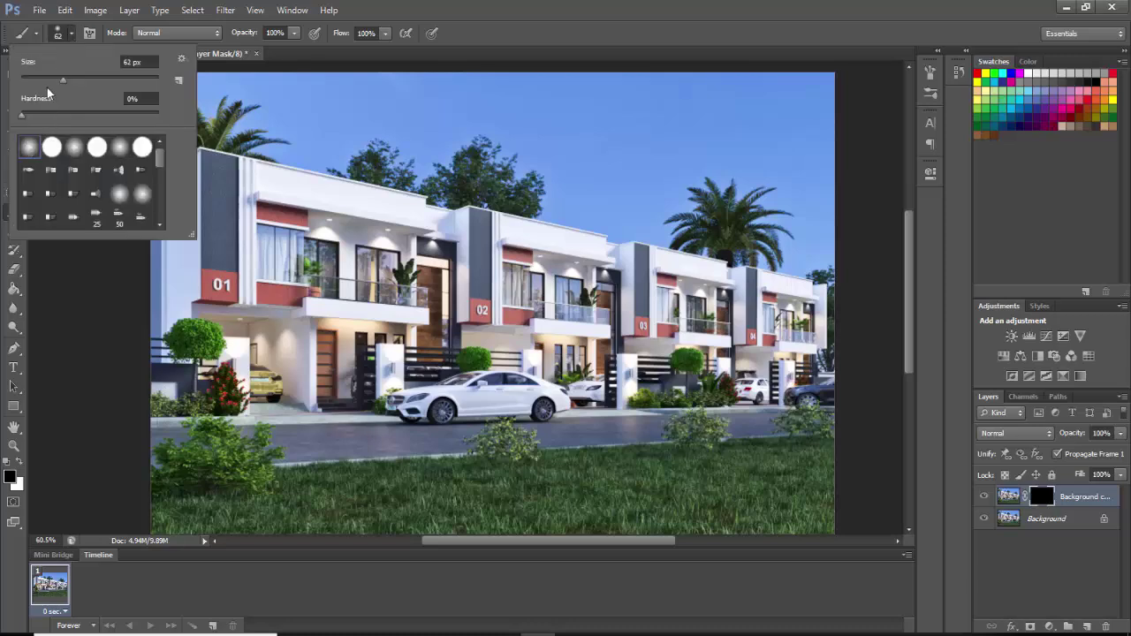
{"action": "left_click", "coordinate": [74, 36]}
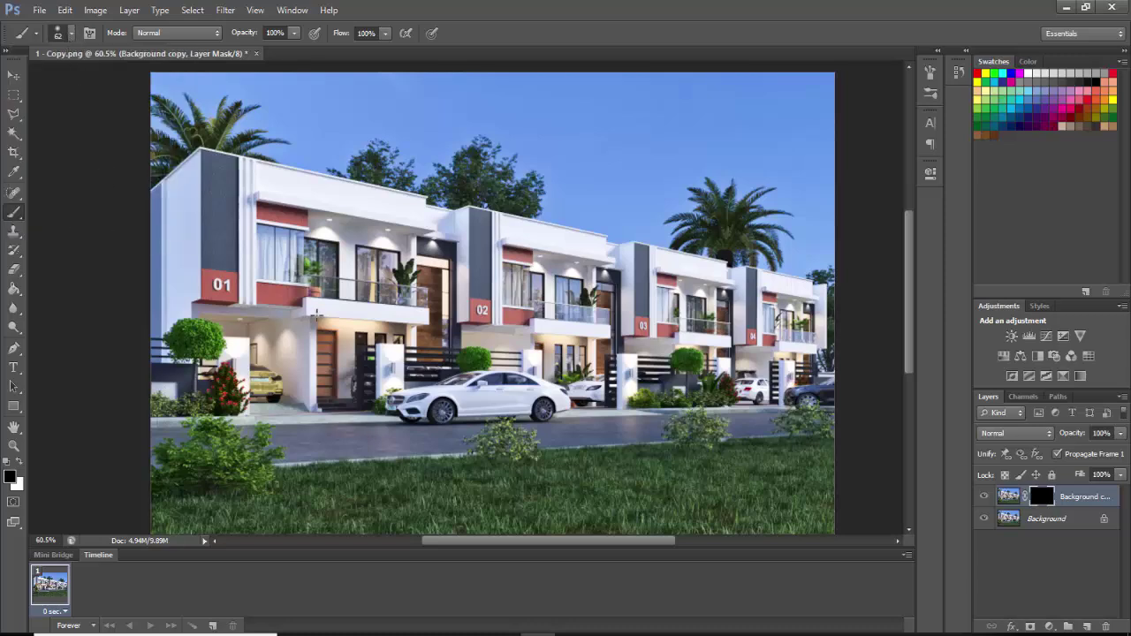
Step: Make white the foreground colour and paint the mask to reveal blur over the front wheel
{"action": "scroll", "coordinate": [442, 402], "scroll_direction": "up", "scroll_amount": 3}
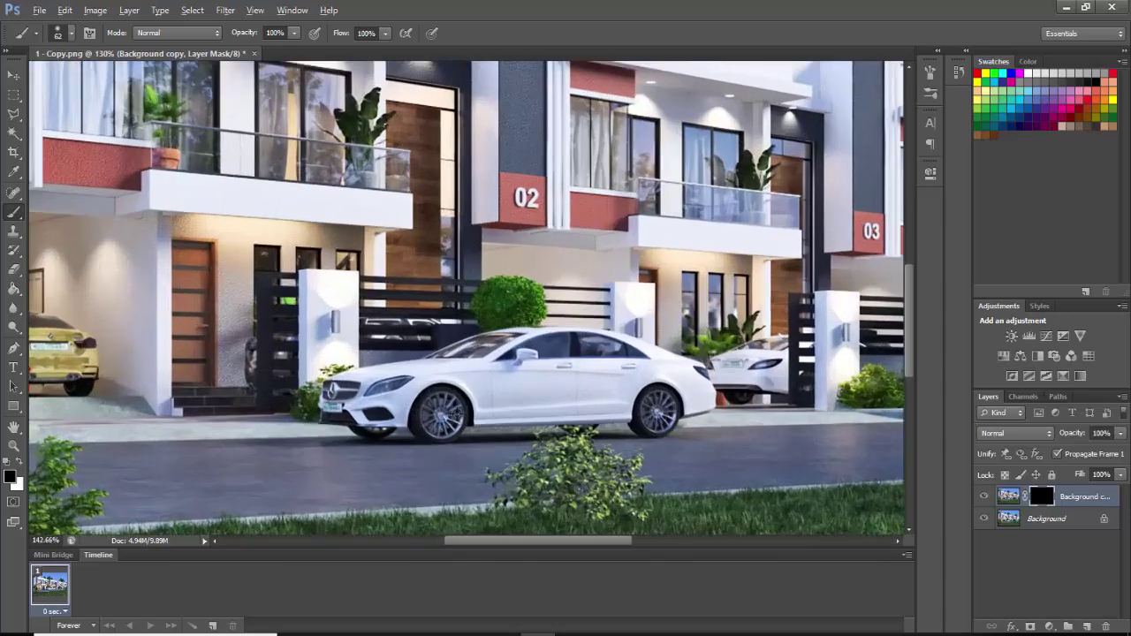
{"action": "scroll", "coordinate": [455, 402], "scroll_direction": "up", "scroll_amount": 3}
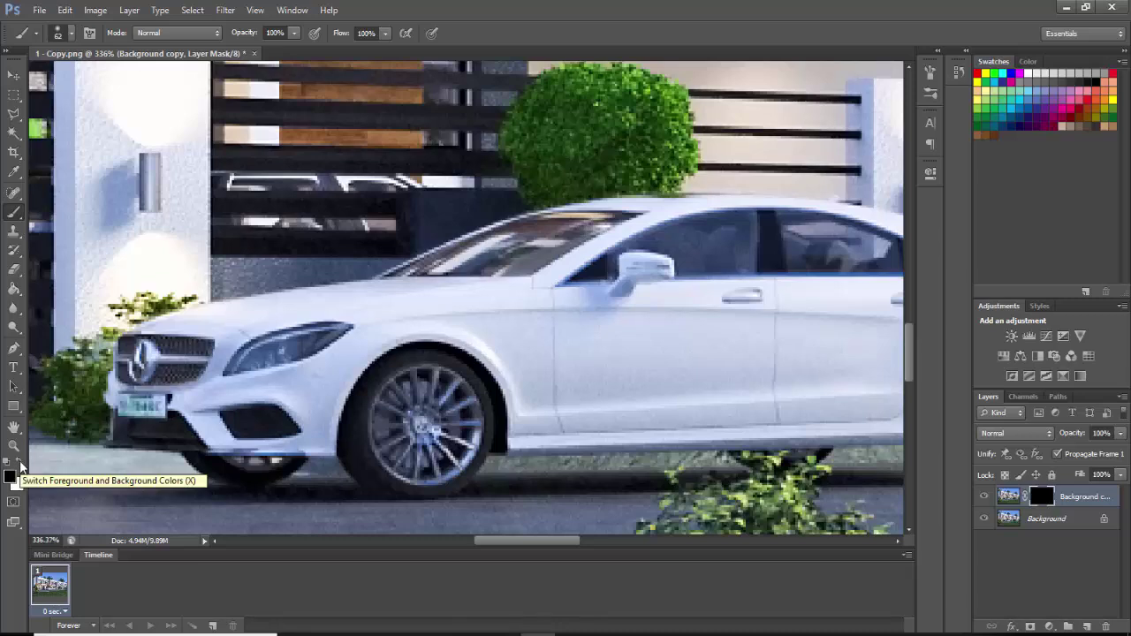
{"action": "left_click", "coordinate": [20, 469]}
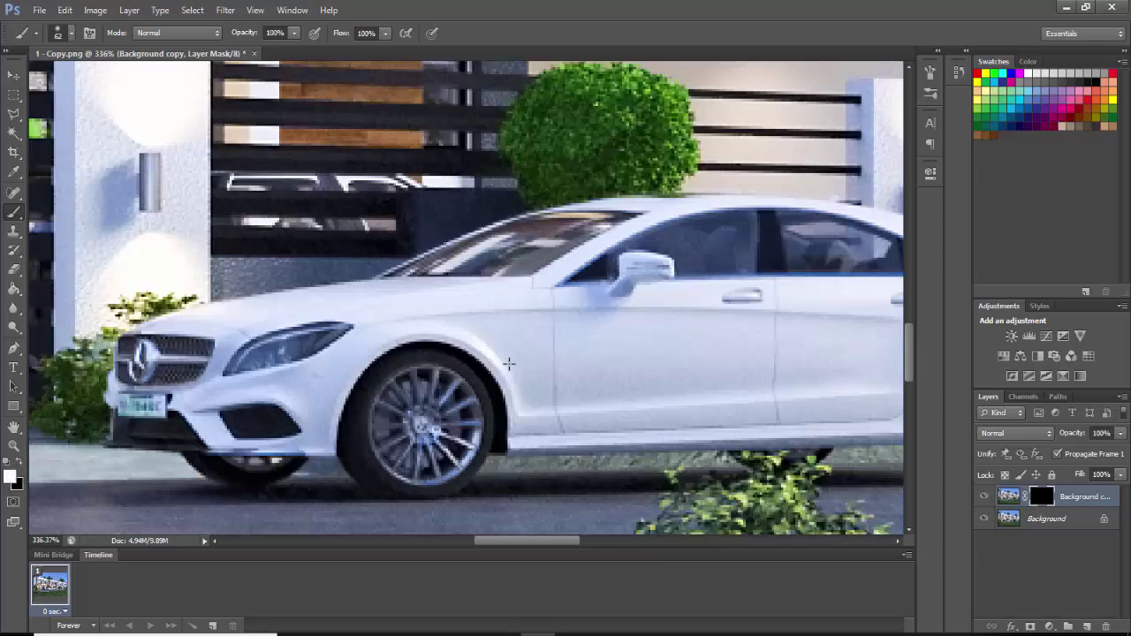
{"action": "mouse_move", "coordinate": [533, 369]}
{"action": "left_mouse_down"}
{"action": "mouse_move", "coordinate": [354, 399]}
{"action": "mouse_move", "coordinate": [469, 431]}
{"action": "mouse_move", "coordinate": [212, 415]}
{"action": "mouse_move", "coordinate": [162, 365]}
{"action": "mouse_move", "coordinate": [412, 326]}
{"action": "mouse_move", "coordinate": [543, 326]}
{"action": "mouse_move", "coordinate": [498, 330]}
{"action": "mouse_move", "coordinate": [712, 348]}
{"action": "mouse_move", "coordinate": [734, 404]}
{"action": "left_mouse_up"}
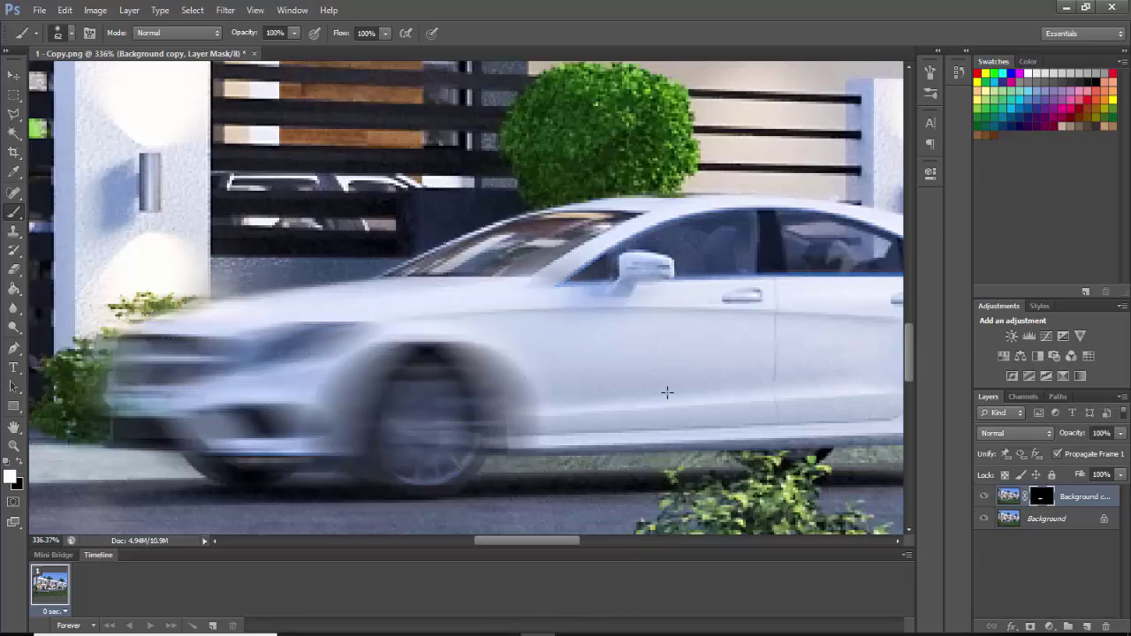
Step: Reveal the blur over the rear door, wheel, tail light, windows, windshield and roof
{"action": "scroll", "coordinate": [591, 379], "scroll_direction": "down", "scroll_amount": 4}
{"action": "scroll", "coordinate": [592, 379], "scroll_direction": "up", "scroll_amount": 2}
{"action": "scroll", "coordinate": [731, 366], "scroll_direction": "up", "scroll_amount": 1}
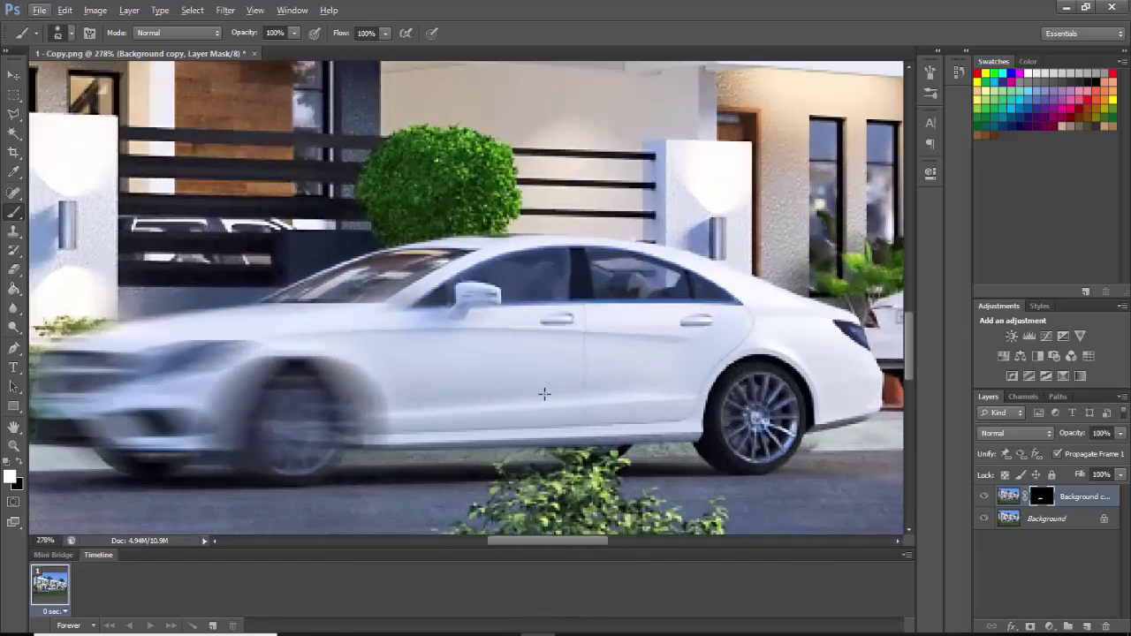
{"action": "mouse_move", "coordinate": [492, 370]}
{"action": "left_mouse_down"}
{"action": "mouse_move", "coordinate": [694, 374]}
{"action": "mouse_move", "coordinate": [742, 389]}
{"action": "mouse_move", "coordinate": [690, 416]}
{"action": "mouse_move", "coordinate": [772, 437]}
{"action": "mouse_move", "coordinate": [822, 371]}
{"action": "mouse_move", "coordinate": [816, 379]}
{"action": "mouse_move", "coordinate": [846, 379]}
{"action": "mouse_move", "coordinate": [783, 352]}
{"action": "mouse_move", "coordinate": [828, 346]}
{"action": "left_mouse_up"}
{"action": "mouse_move", "coordinate": [760, 266]}
{"action": "left_mouse_down"}
{"action": "mouse_move", "coordinate": [723, 306]}
{"action": "mouse_move", "coordinate": [796, 324]}
{"action": "left_mouse_up"}
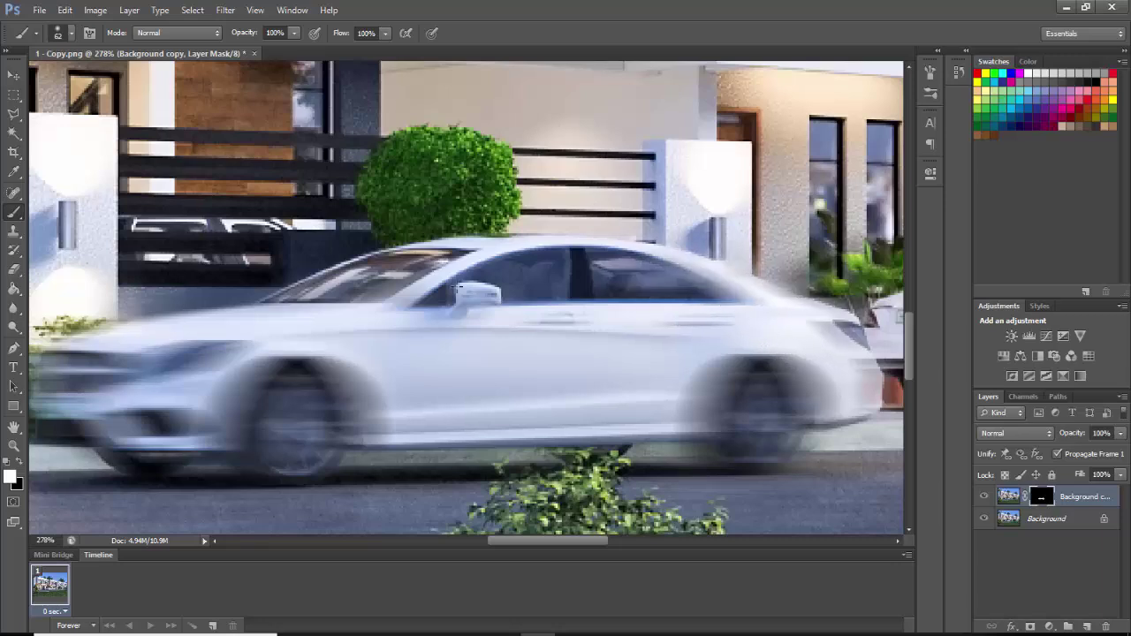
{"action": "left_click_drag", "start_coordinate": [455, 286], "coordinate": [609, 300]}
{"action": "mouse_move", "coordinate": [345, 256]}
{"action": "left_mouse_down"}
{"action": "mouse_move", "coordinate": [410, 286]}
{"action": "mouse_move", "coordinate": [433, 256]}
{"action": "mouse_move", "coordinate": [521, 231]}
{"action": "left_mouse_up"}
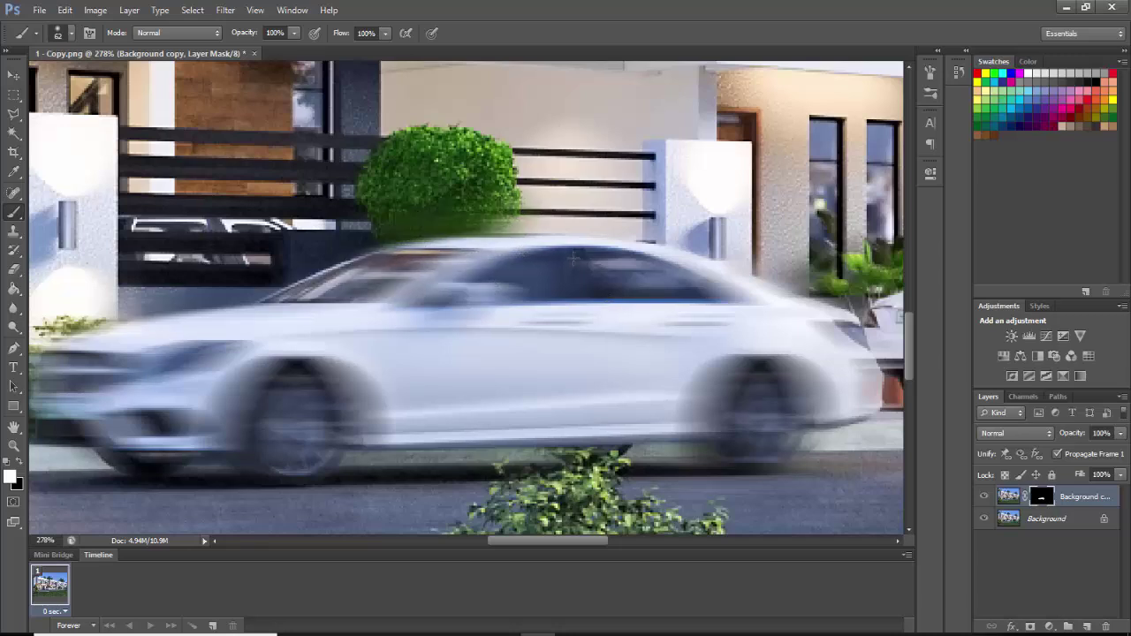
{"action": "mouse_move", "coordinate": [602, 273]}
{"action": "left_mouse_down"}
{"action": "mouse_move", "coordinate": [663, 253]}
{"action": "mouse_move", "coordinate": [687, 281]}
{"action": "left_mouse_up"}
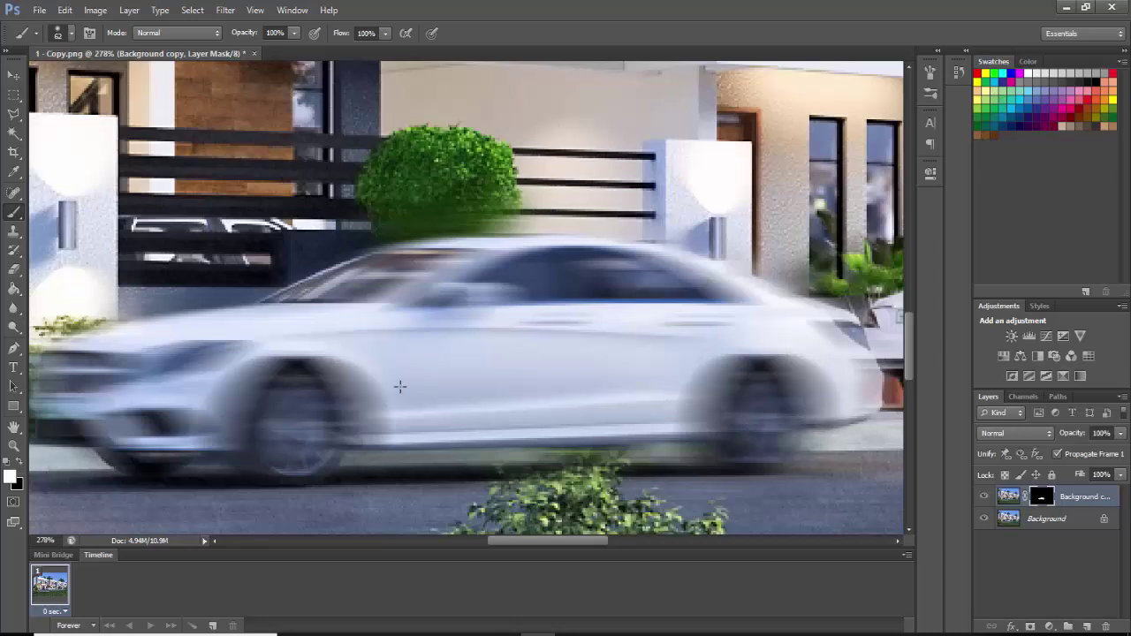
Step: Reveal the blur over the plant in front of the car and zoom out to 50%
{"action": "scroll", "coordinate": [397, 386], "scroll_direction": "down", "scroll_amount": 2}
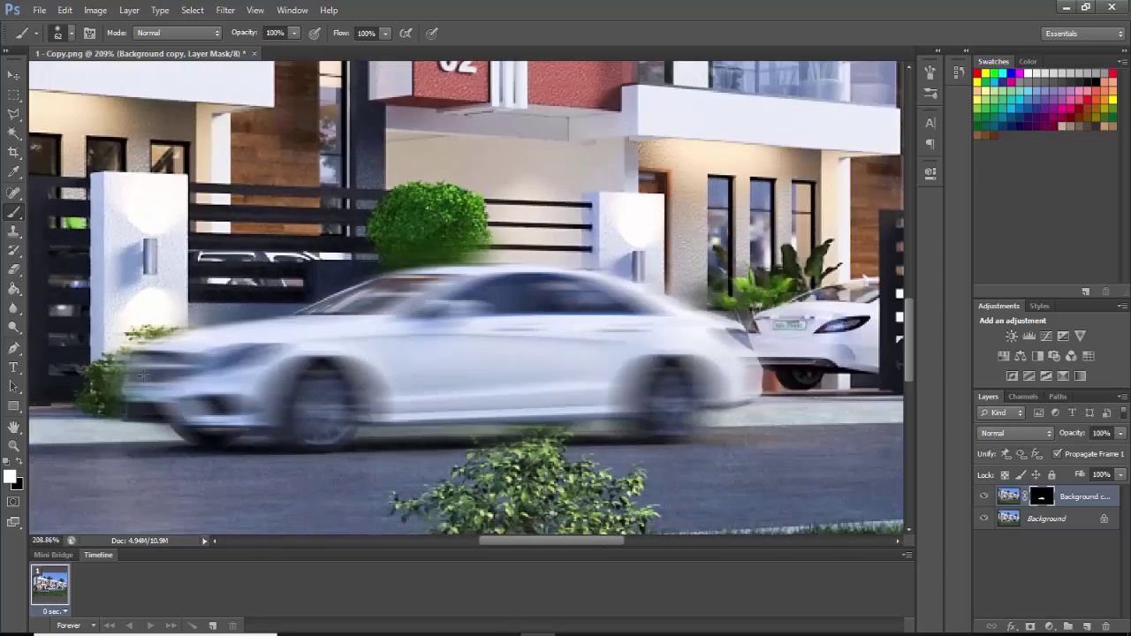
{"action": "left_click_drag", "start_coordinate": [146, 336], "coordinate": [175, 335]}
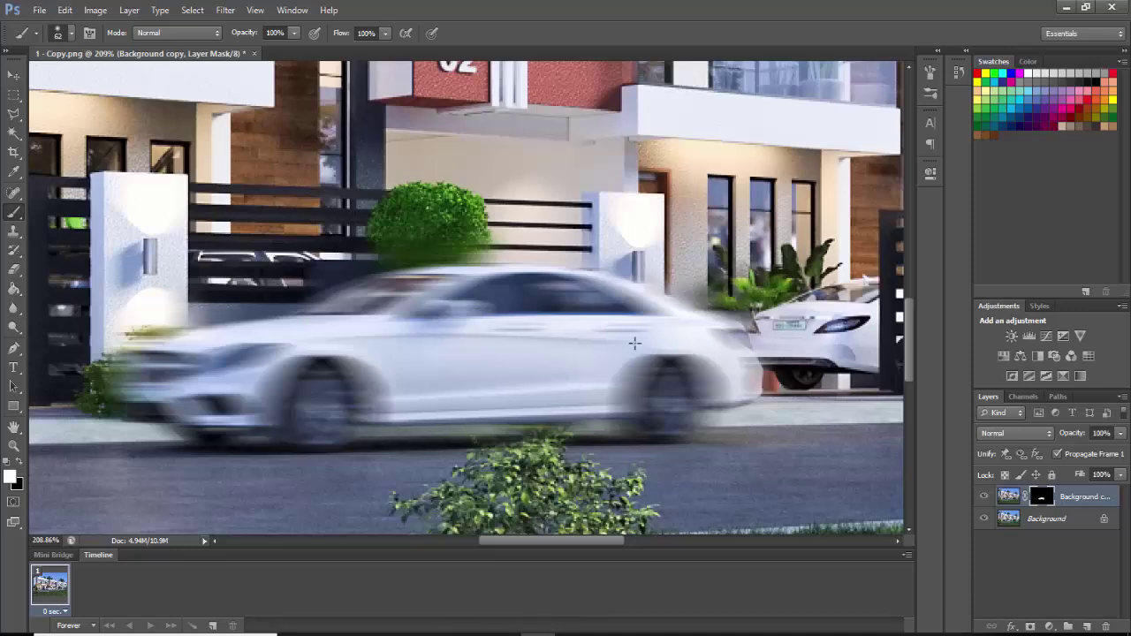
{"action": "scroll", "coordinate": [586, 349], "scroll_direction": "down", "scroll_amount": 3}
{"action": "scroll", "coordinate": [576, 350], "scroll_direction": "down", "scroll_amount": 2}
{"action": "scroll", "coordinate": [576, 350], "scroll_direction": "down", "scroll_amount": 2}
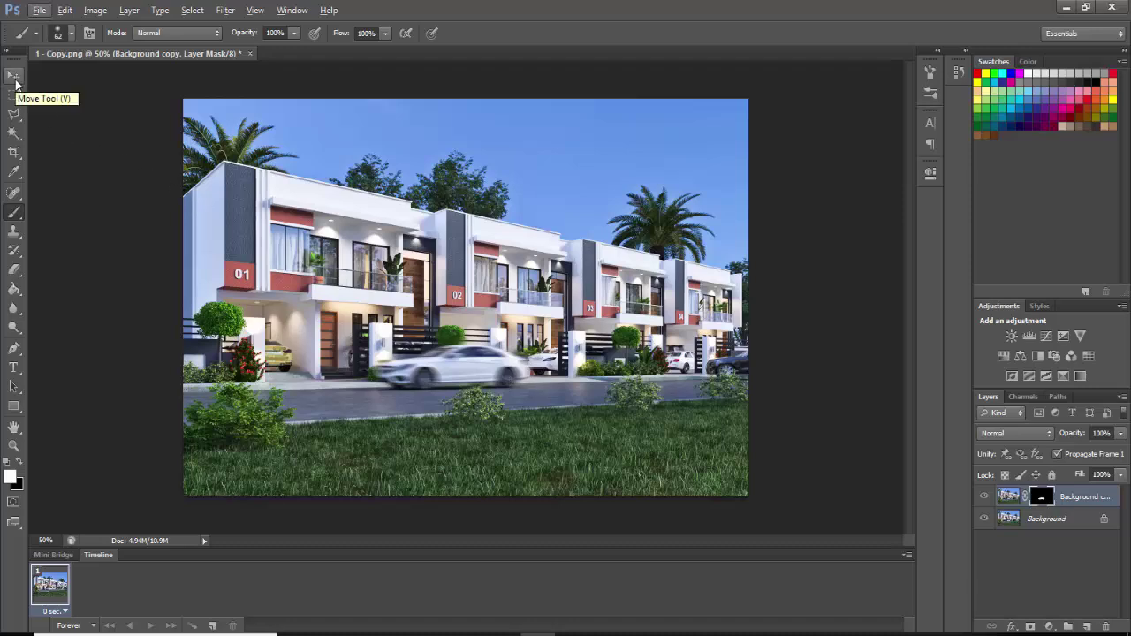
{"action": "left_click", "coordinate": [14, 78]}
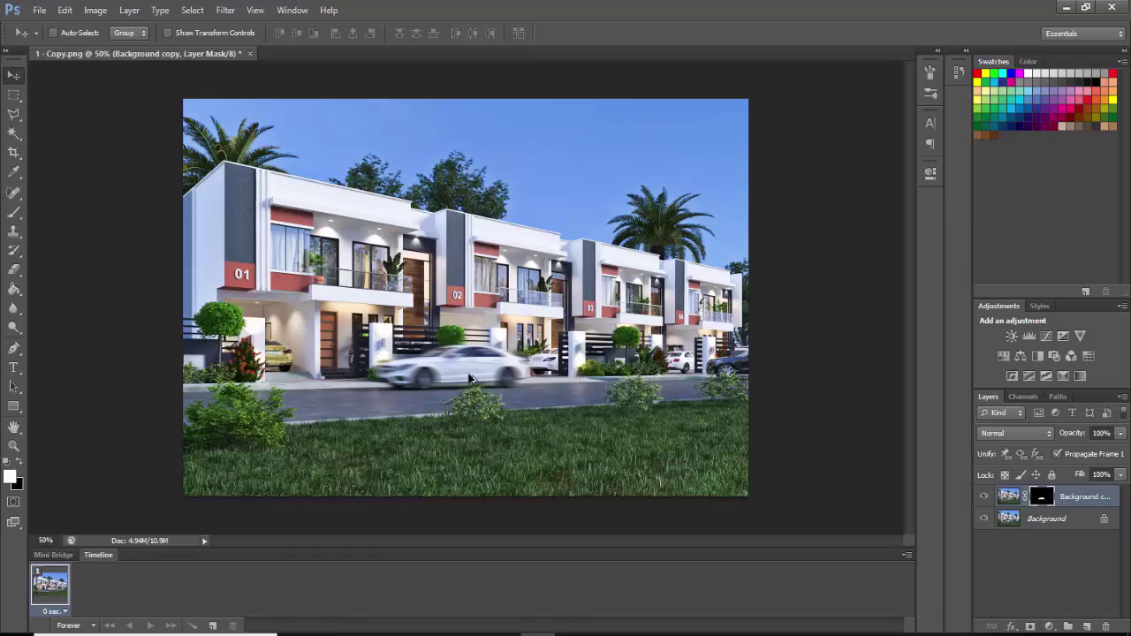
{"action": "scroll", "coordinate": [454, 385], "scroll_direction": "up", "scroll_amount": 5}
{"action": "scroll", "coordinate": [454, 390], "scroll_direction": "up", "scroll_amount": 2}
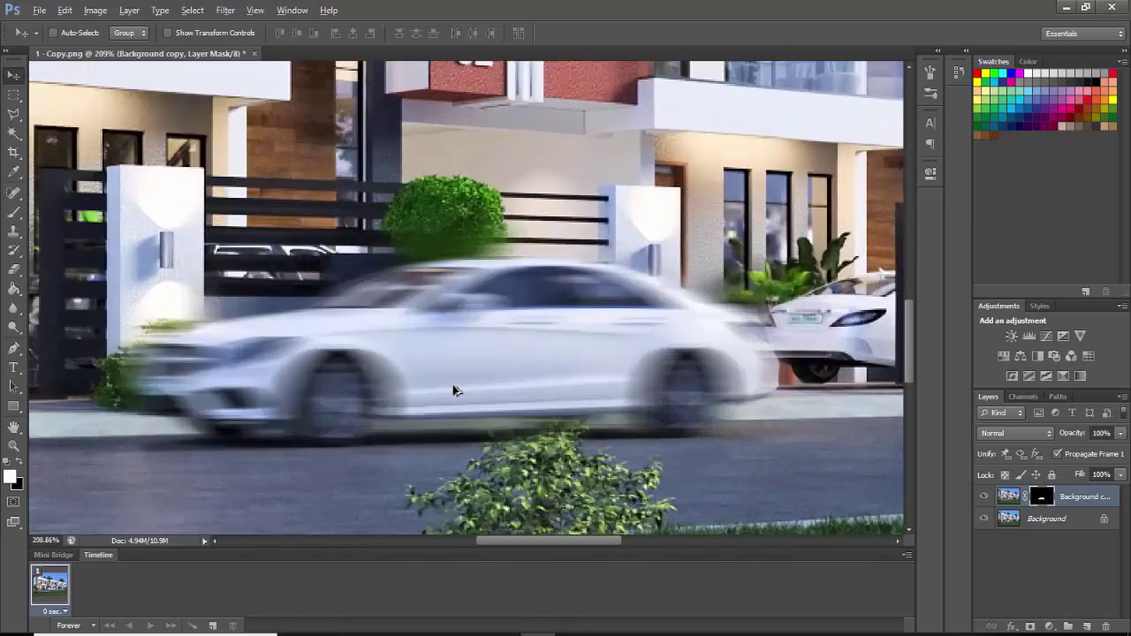
{"action": "key", "text": "alt"}
{"action": "scroll", "coordinate": [452, 390], "scroll_direction": "down", "scroll_amount": 1}
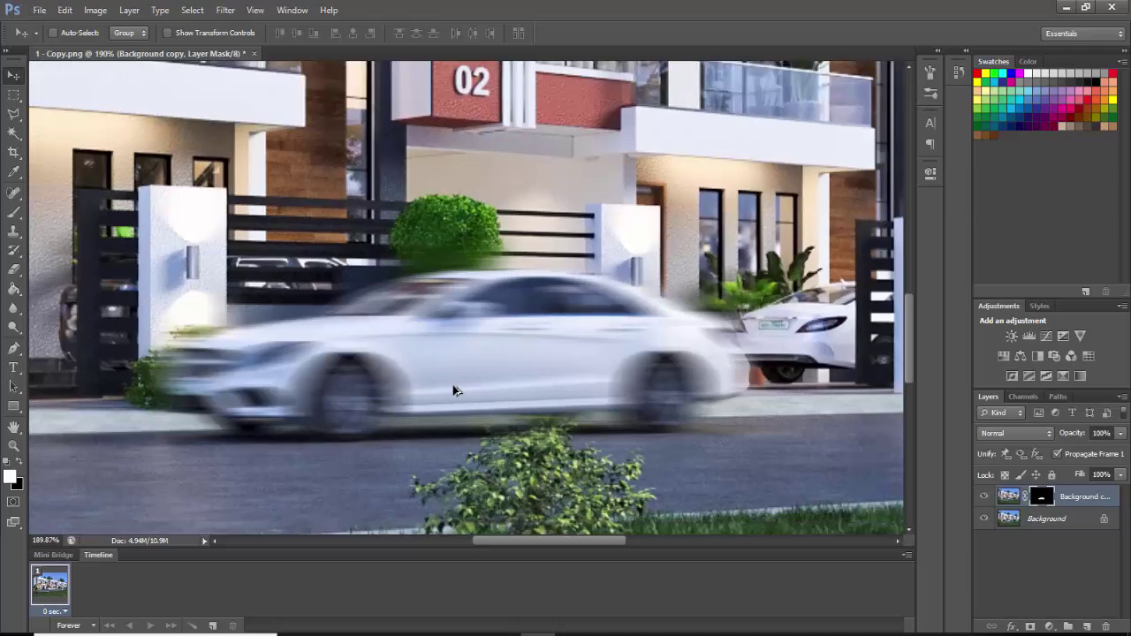
{"action": "scroll", "coordinate": [453, 390], "scroll_direction": "down", "scroll_amount": 2}
{"action": "scroll", "coordinate": [453, 390], "scroll_direction": "down", "scroll_amount": 2}
{"action": "scroll", "coordinate": [453, 390], "scroll_direction": "down", "scroll_amount": 2}
{"action": "scroll", "coordinate": [452, 390], "scroll_direction": "down", "scroll_amount": 1}
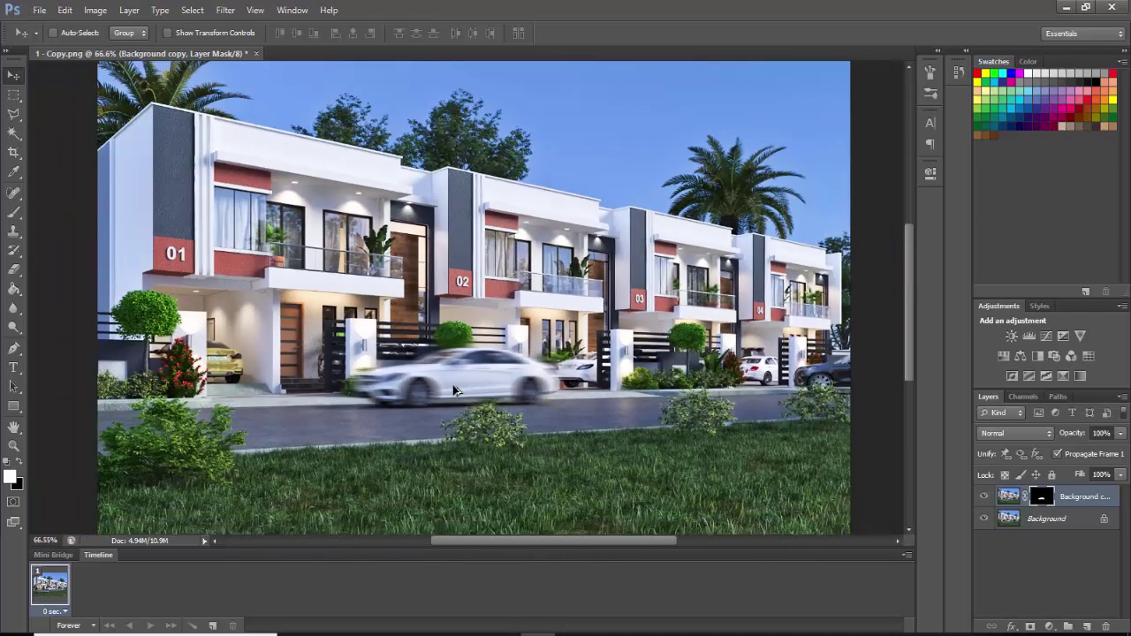
{"action": "scroll", "coordinate": [453, 390], "scroll_direction": "down", "scroll_amount": 1}
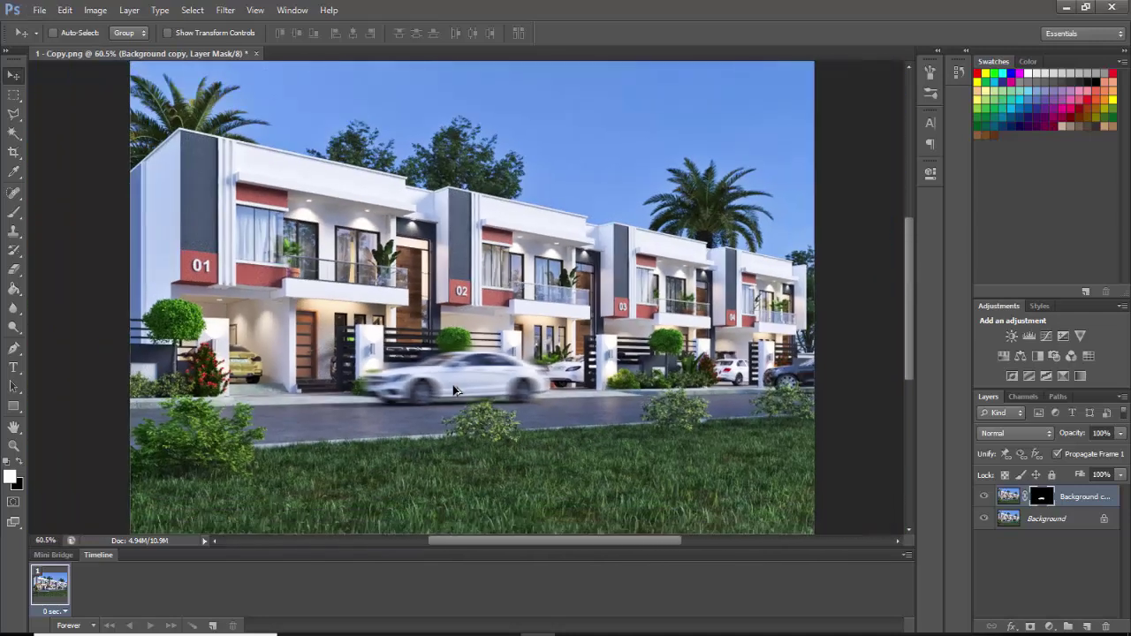